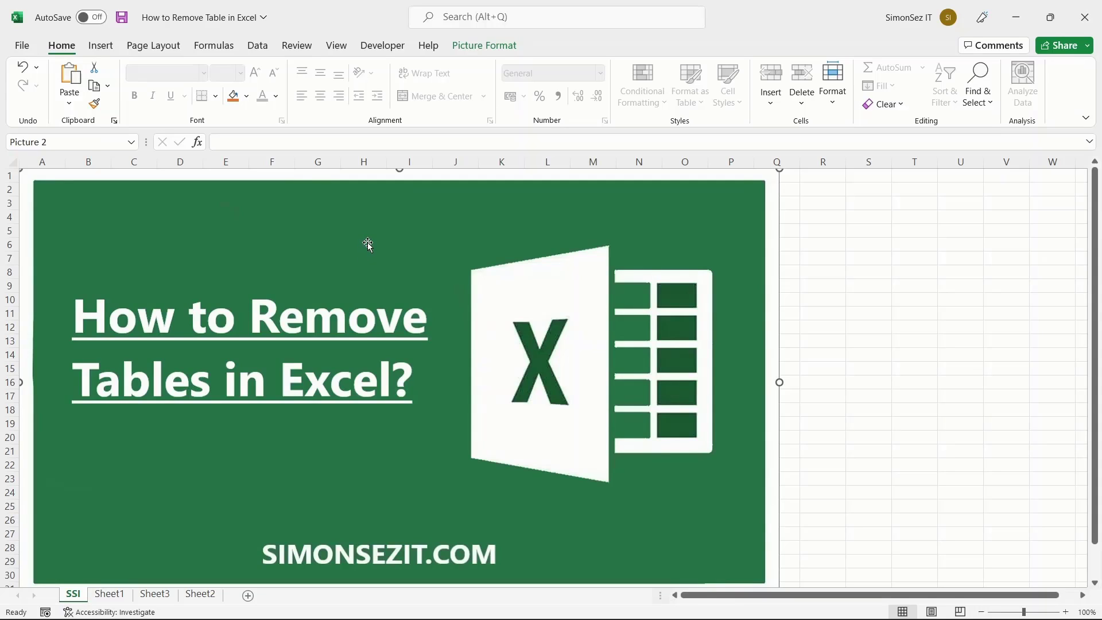
# Step: On Sheet1, choose Clear in the Table Styles gallery for table A4:F14
pyautogui.click(109, 594)
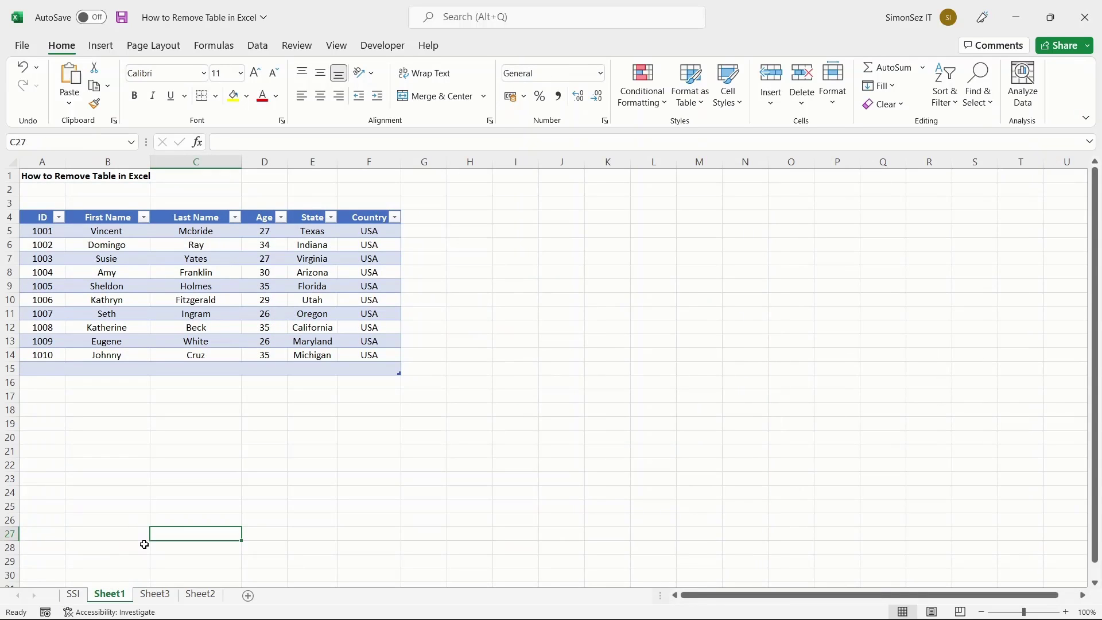
pyautogui.moveTo(33, 222)
pyautogui.mouseDown()
pyautogui.moveTo(386, 354)
pyautogui.moveTo(394, 369)
pyautogui.mouseUp()
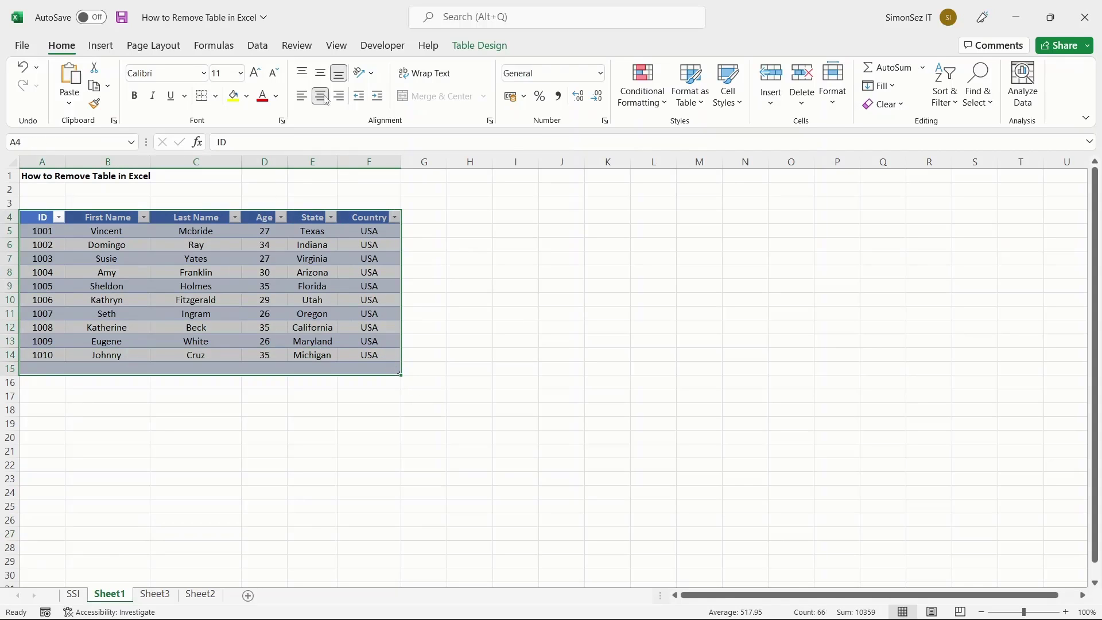
pyautogui.click(476, 45)
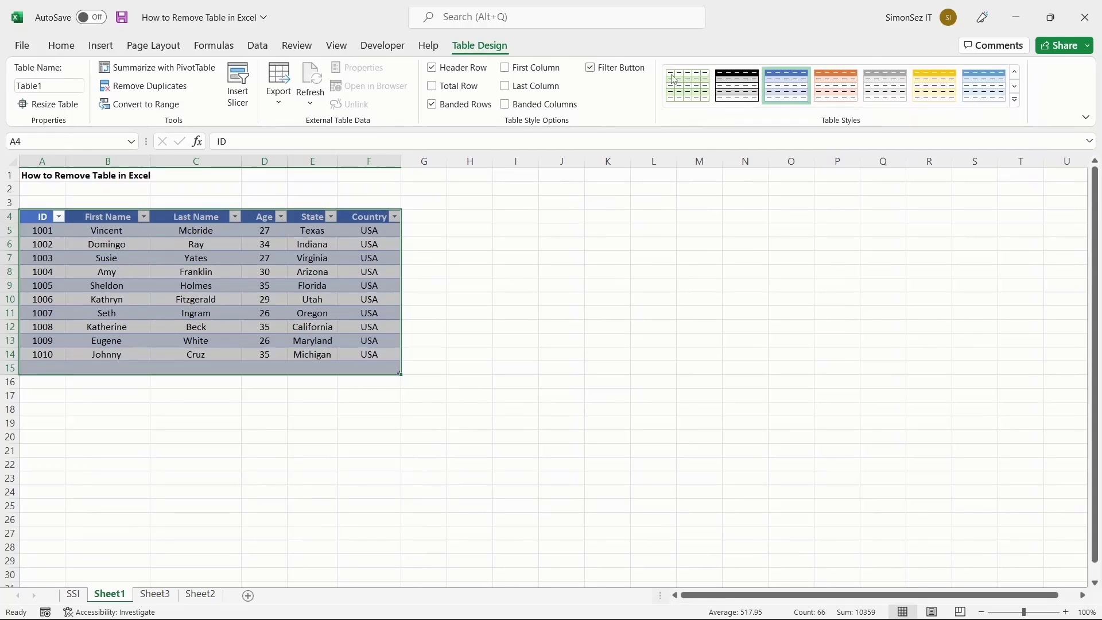
pyautogui.click(1015, 100)
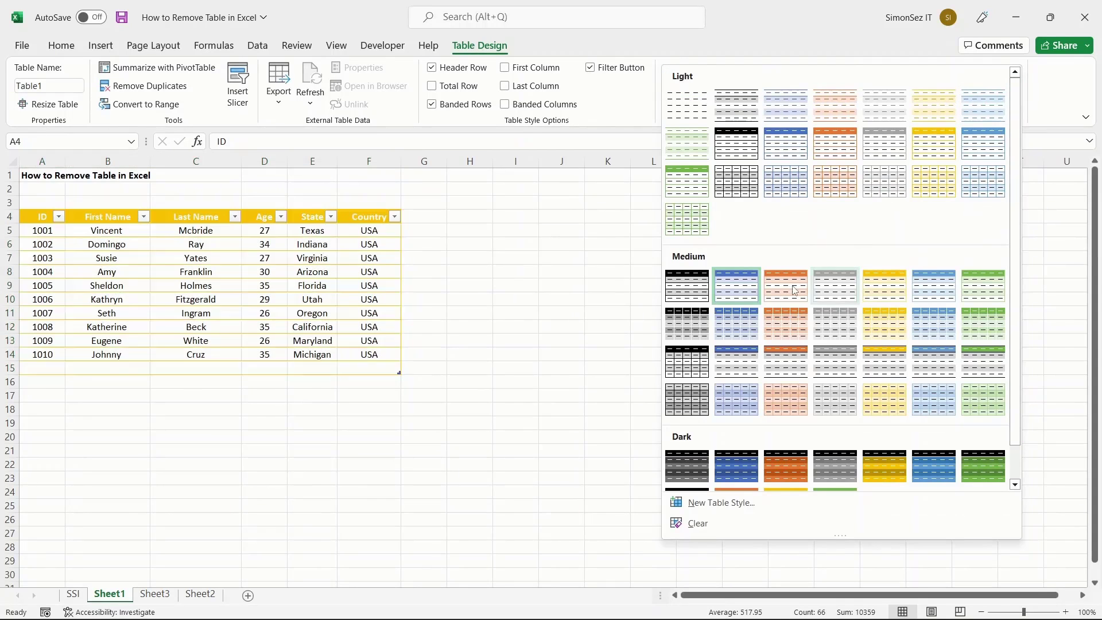
pyautogui.scroll(-1, 793, 293)
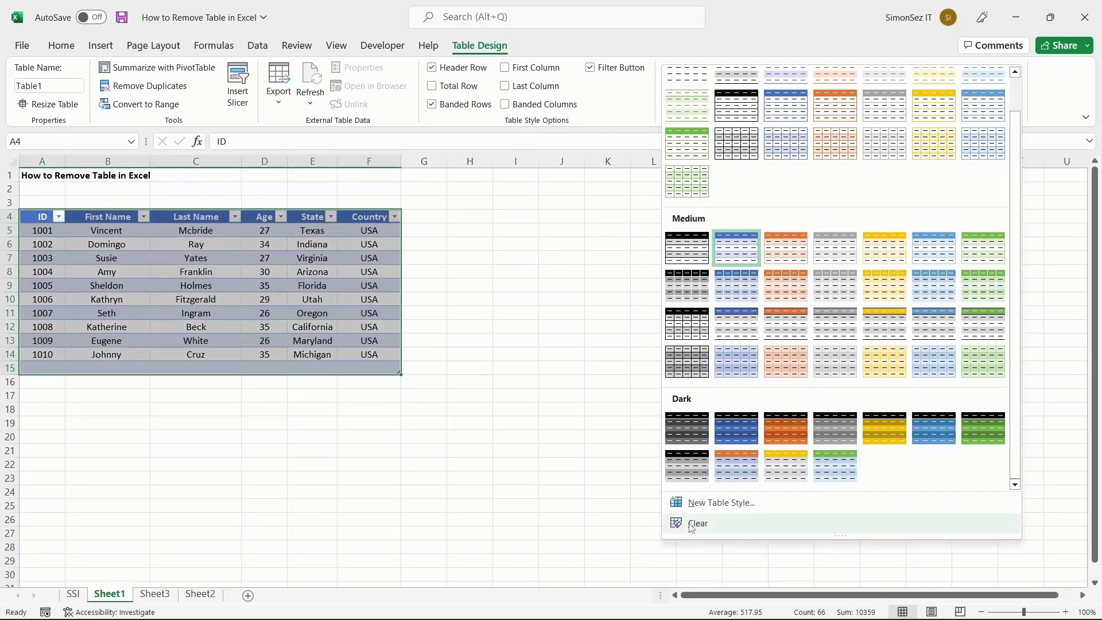
pyautogui.click(691, 527)
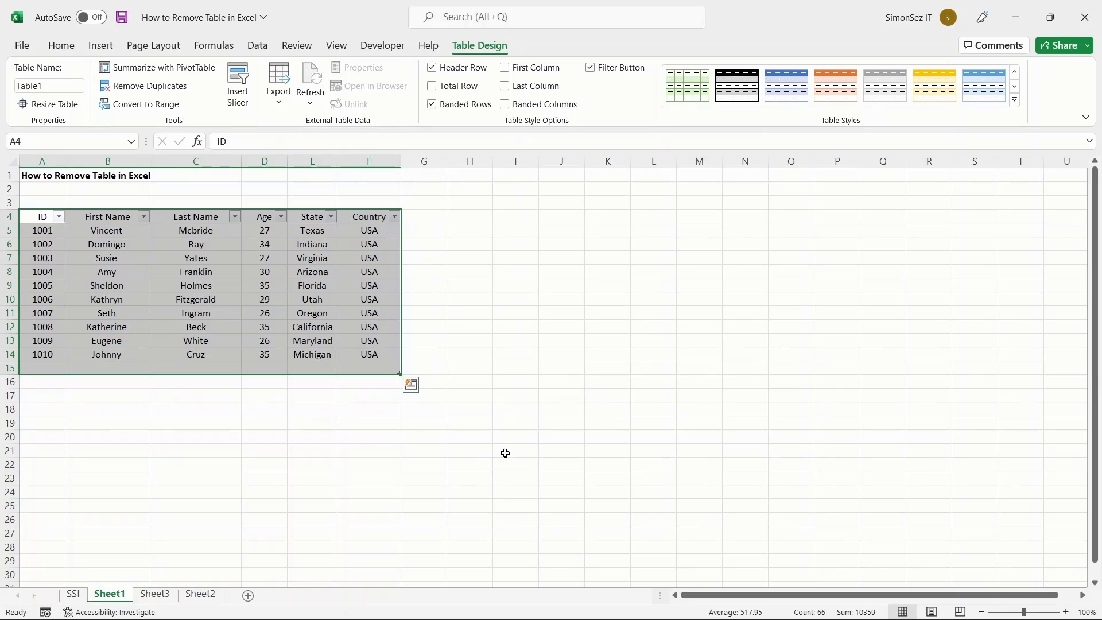
# Step: Apply Clear Formats to the Sheet1 table from the Home tab, then deselect it
pyautogui.click(62, 47)
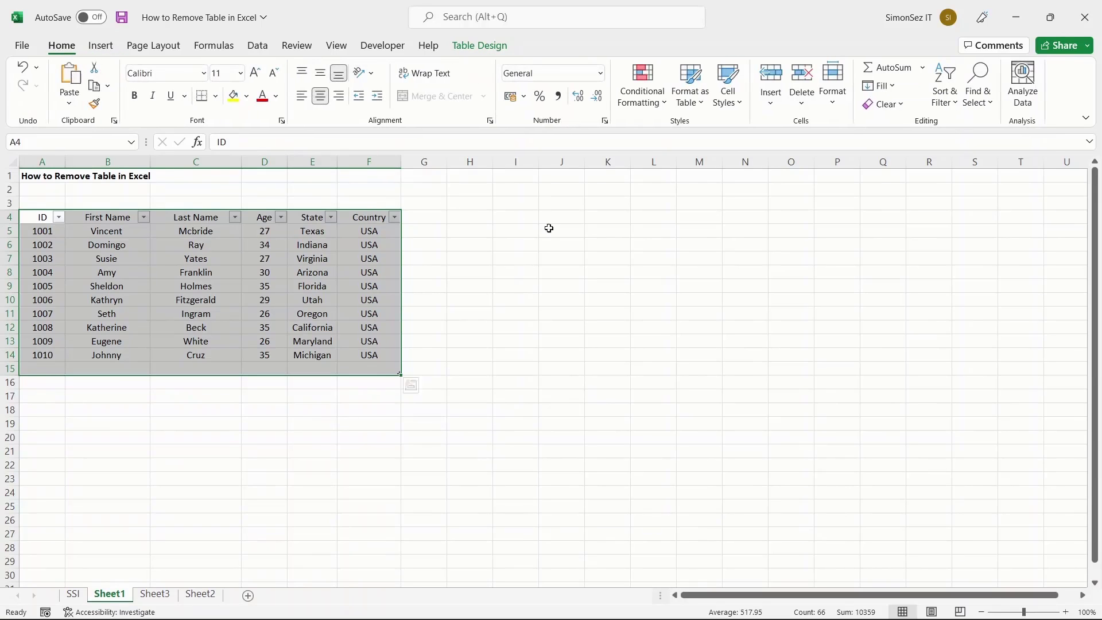
pyautogui.click(888, 104)
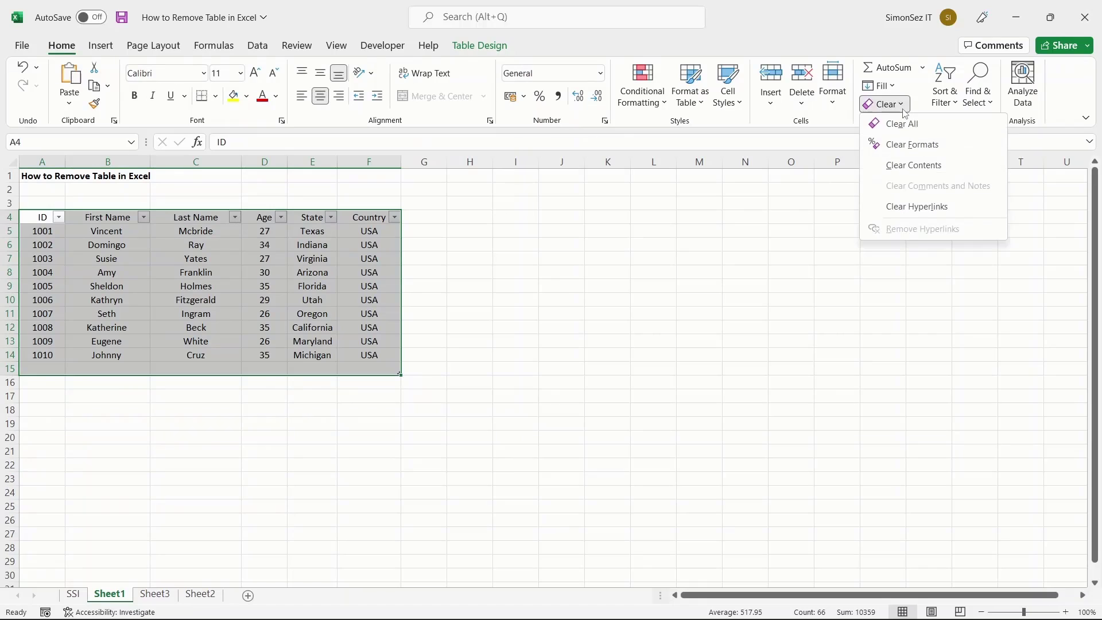
pyautogui.click(911, 146)
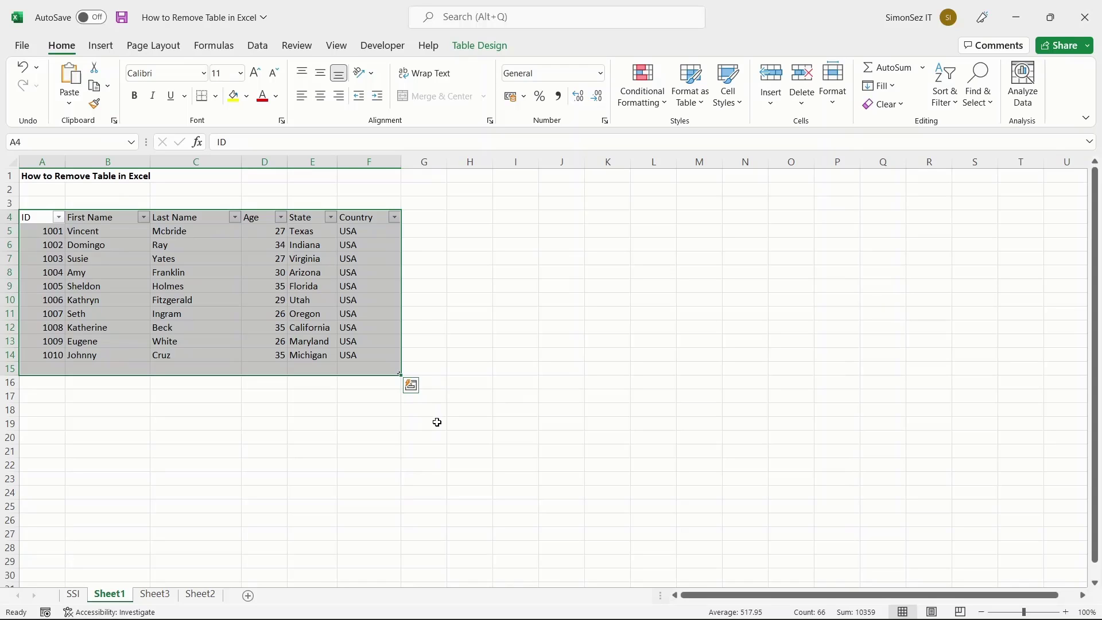
pyautogui.click(436, 422)
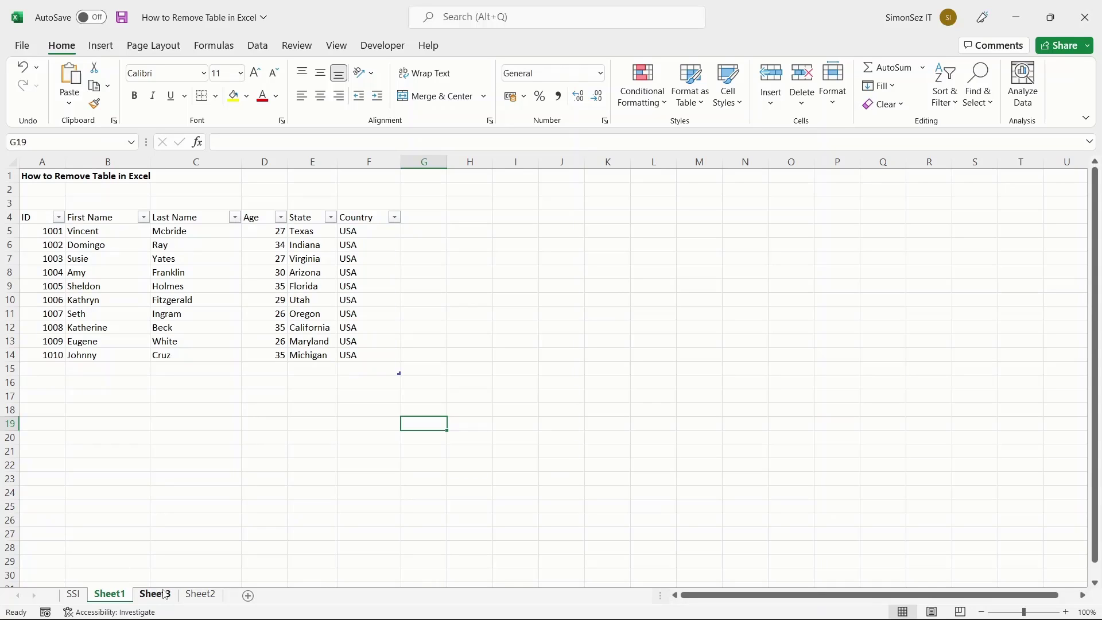
# Step: On Sheet3, start Convert to Range for table A4:F14
pyautogui.click(165, 594)
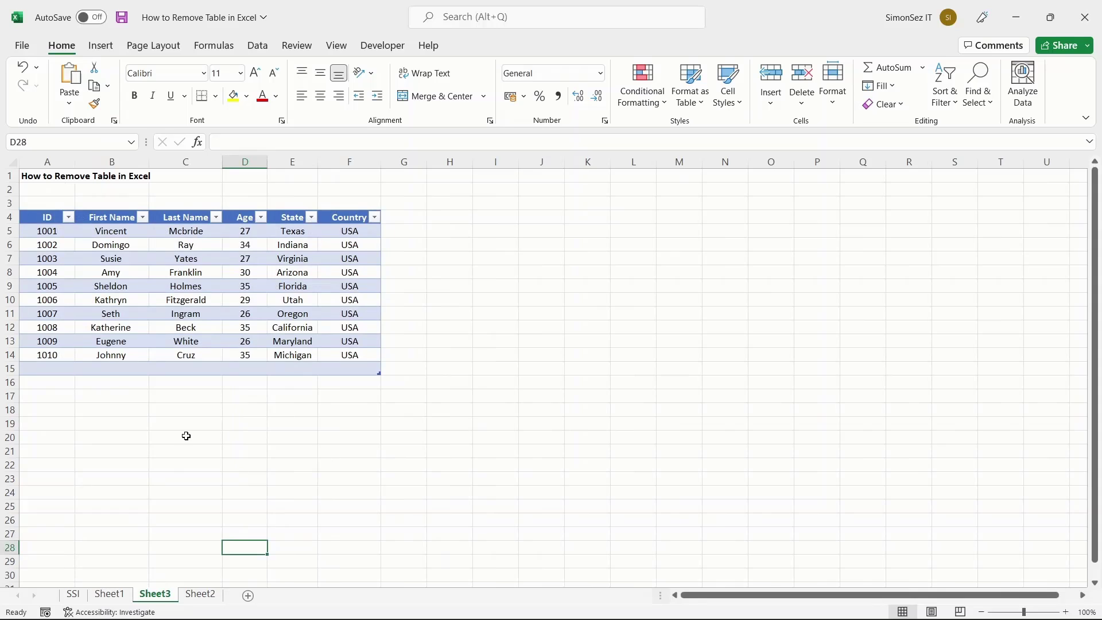
pyautogui.moveTo(41, 217); pyautogui.dragTo(381, 366)
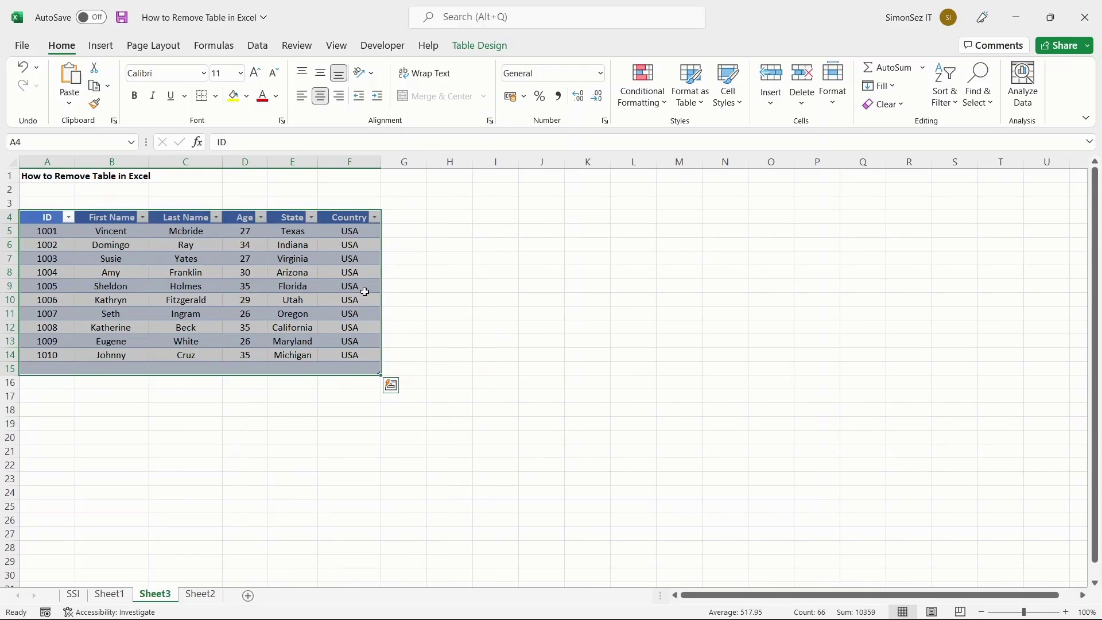
pyautogui.click(466, 45)
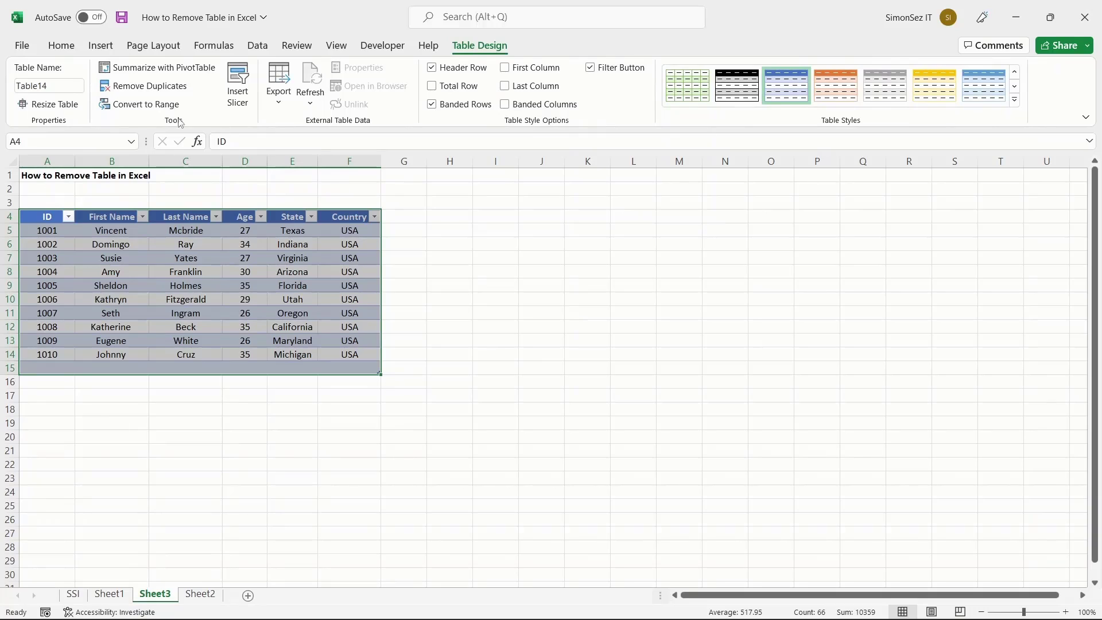
pyautogui.click(161, 109)
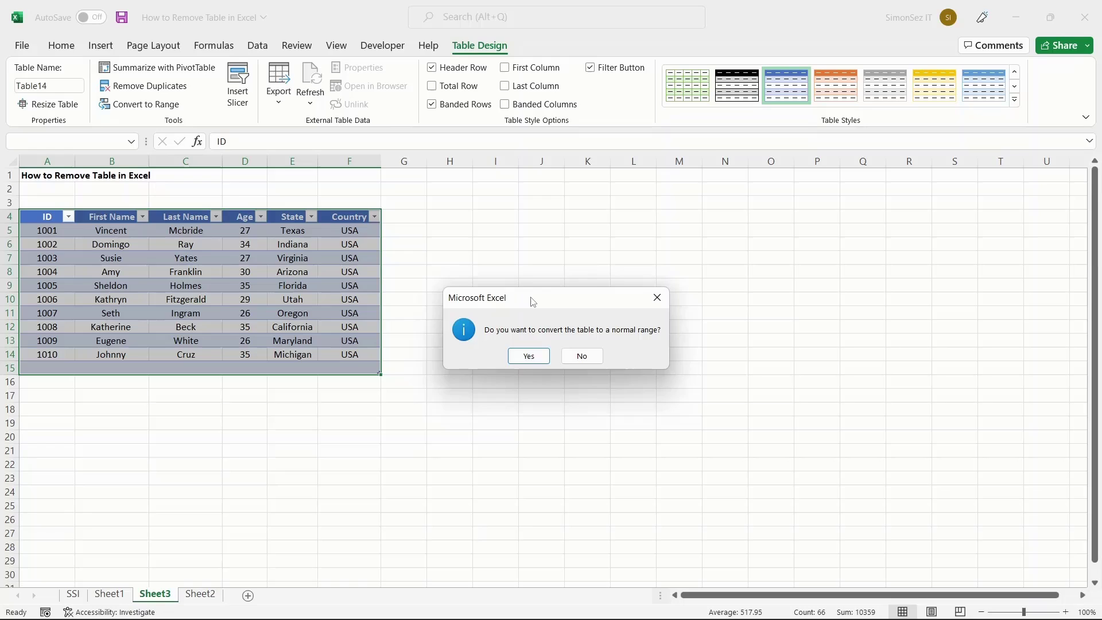
# Step: Confirm Yes to make Sheet3's table a normal range, then deselect it
pyautogui.click(529, 356)
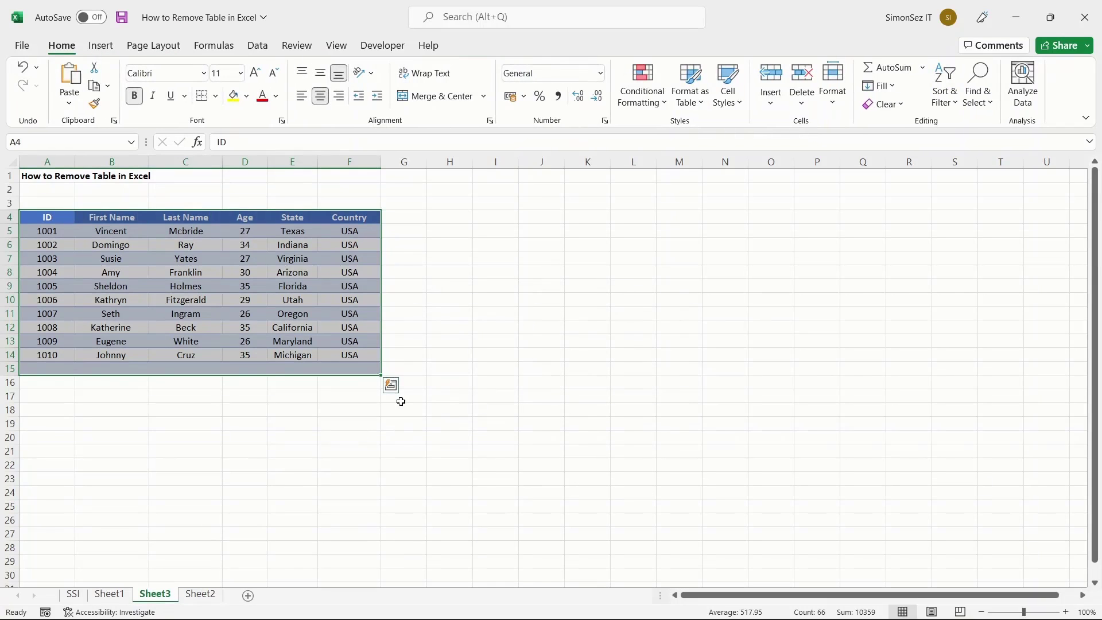
pyautogui.click(493, 323)
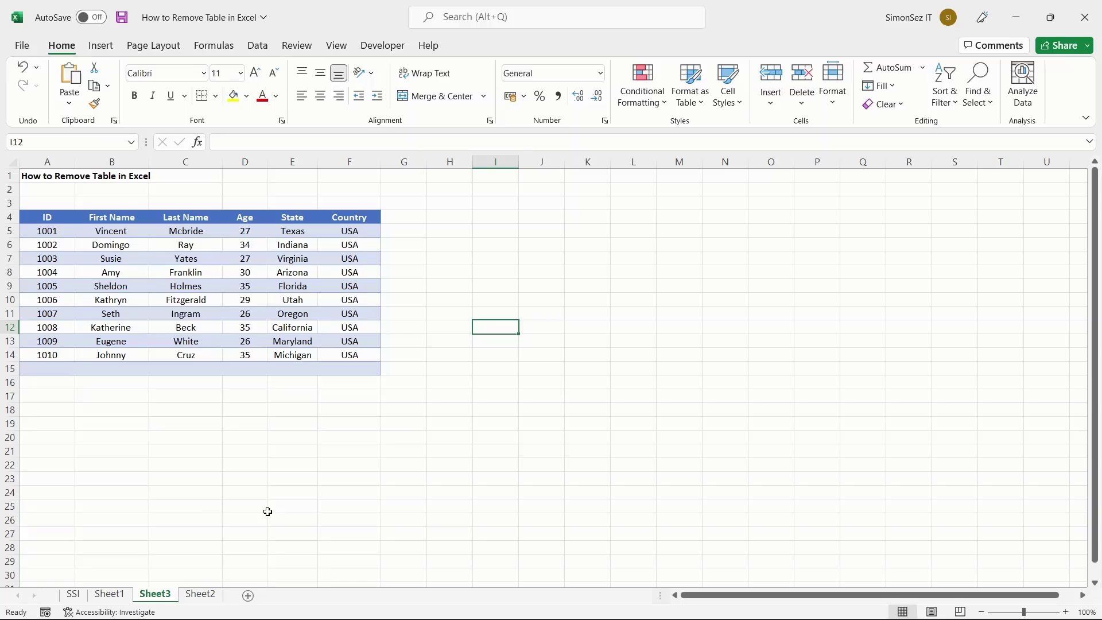
# Step: On Sheet2, apply Clear Formats to table range A4:F15
pyautogui.click(199, 595)
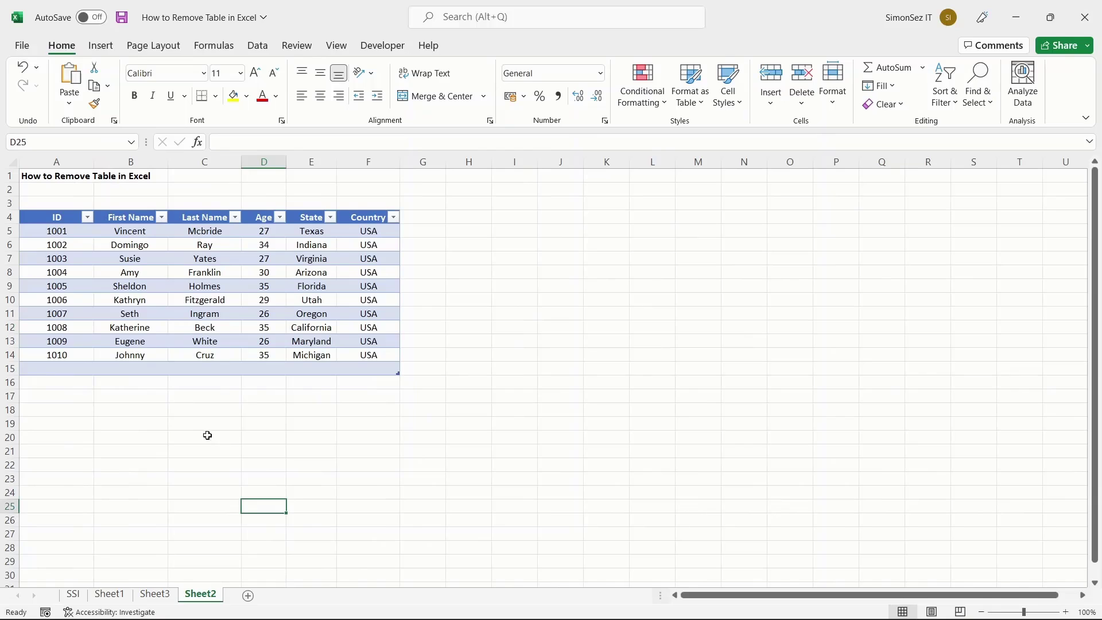
pyautogui.moveTo(44, 218); pyautogui.dragTo(379, 369)
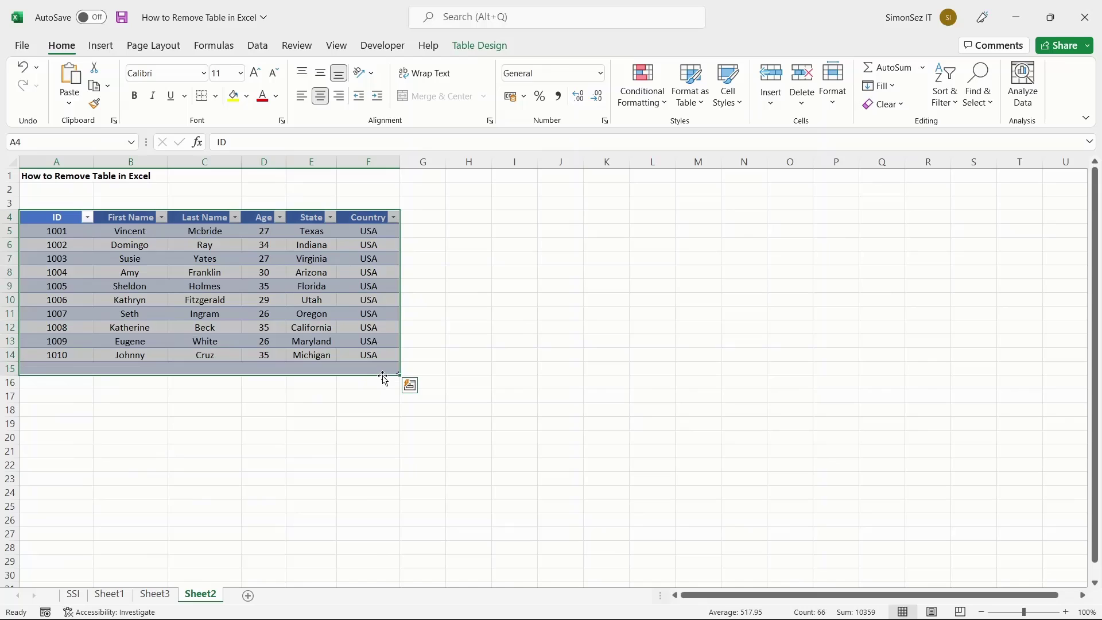
pyautogui.click(887, 104)
pyautogui.click(913, 145)
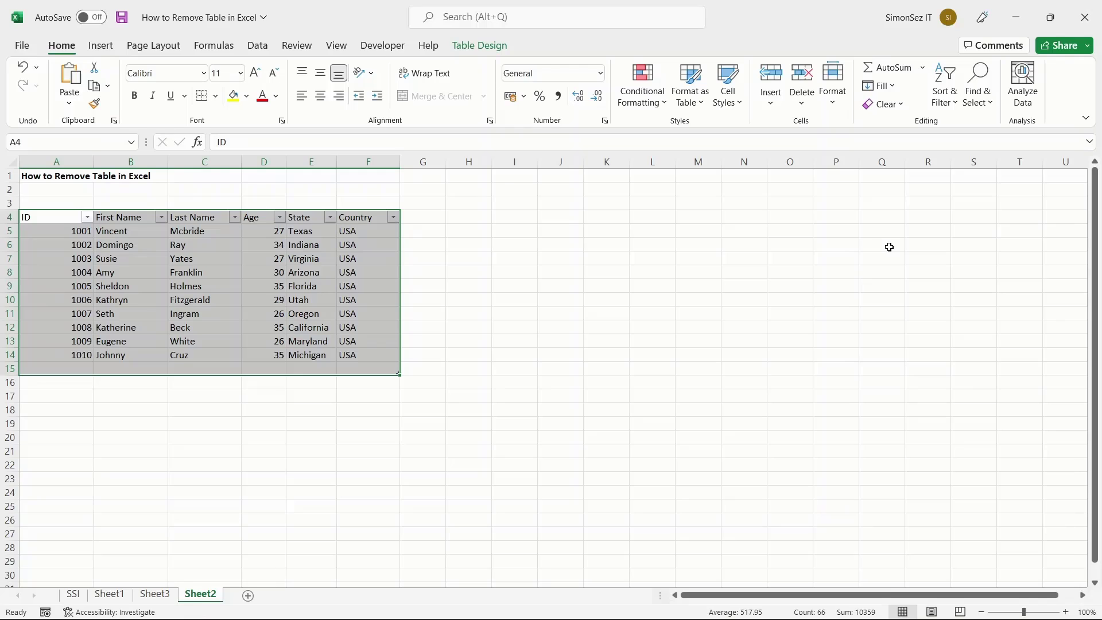
pyautogui.click(895, 105)
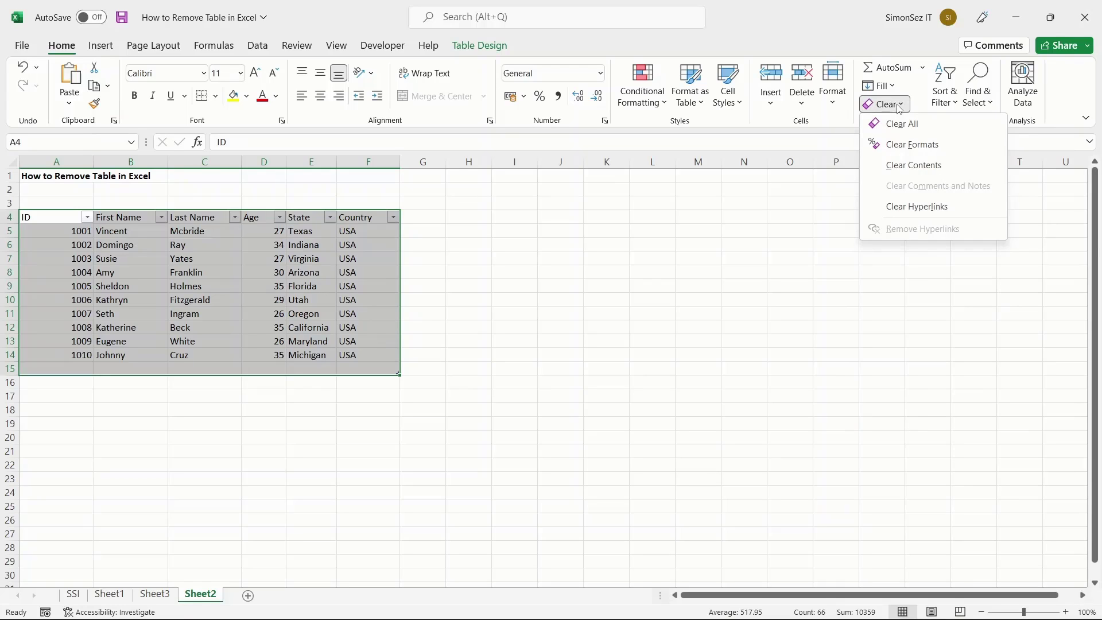
# Step: Erase all contents and formatting of Sheet2's table with Clear All, then deselect
pyautogui.click(654, 314)
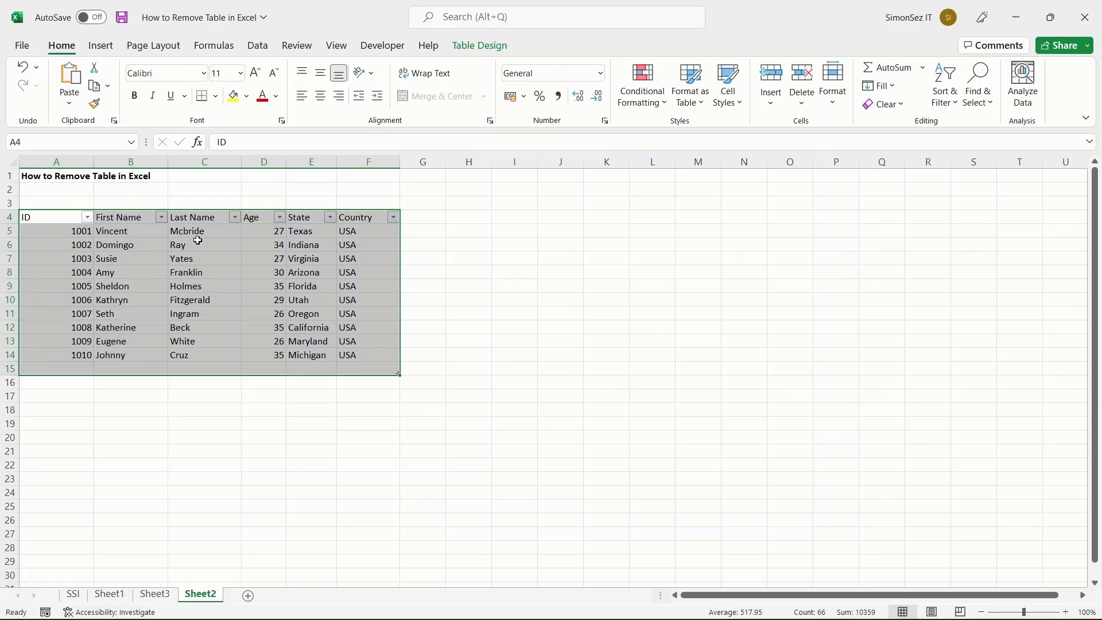
pyautogui.click(904, 113)
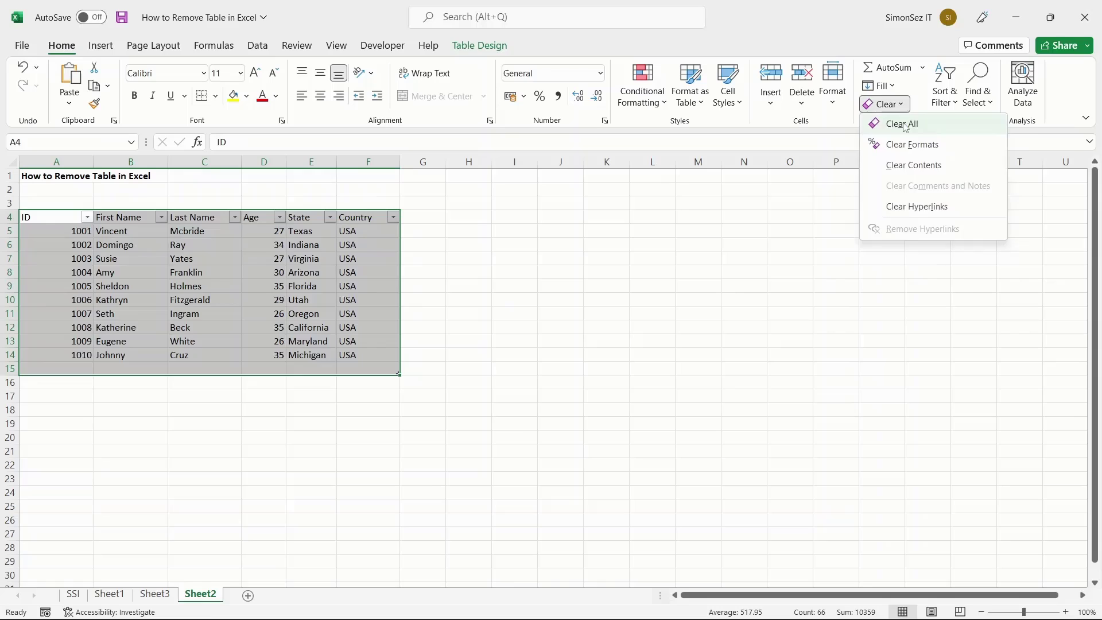
pyautogui.click(904, 122)
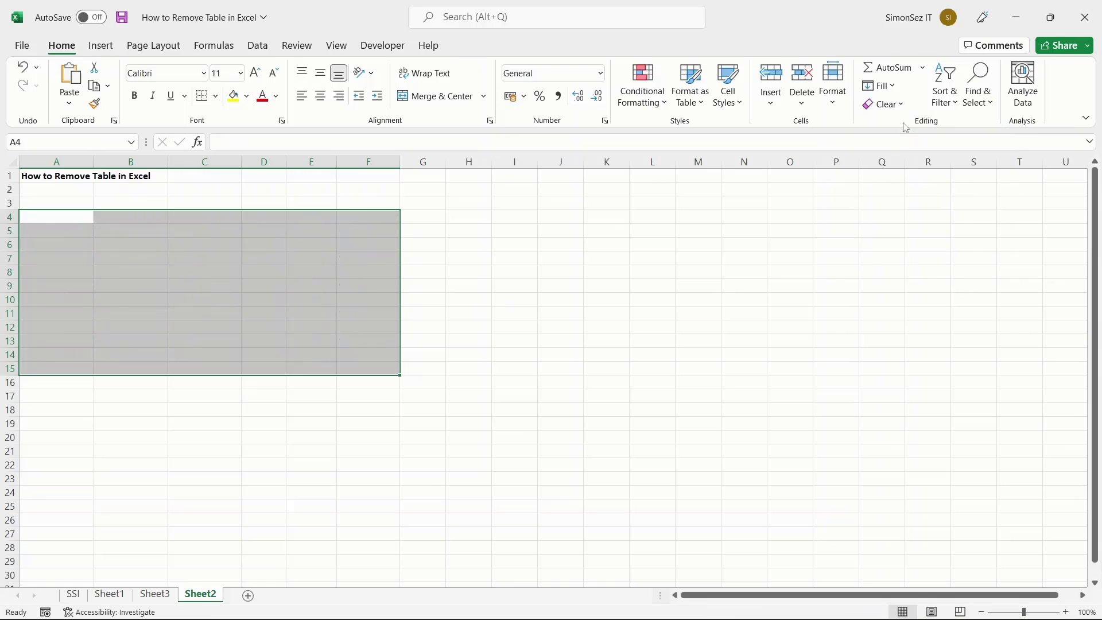
pyautogui.click(437, 446)
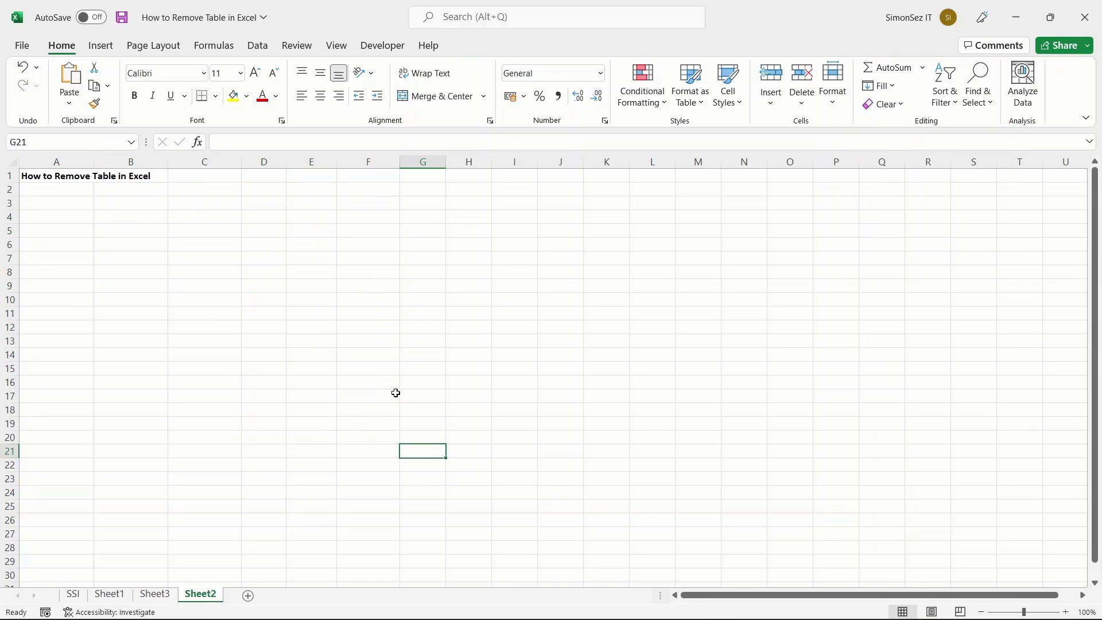